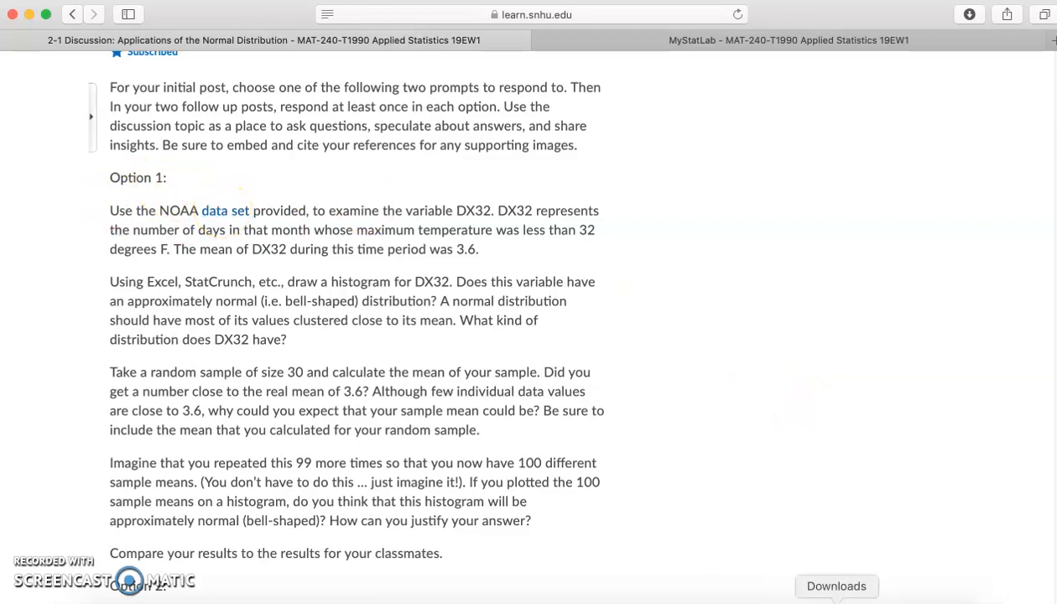
# Switch to the mat_240_weather_data_set workbook in Excel.
pyautogui.click(896, 597)
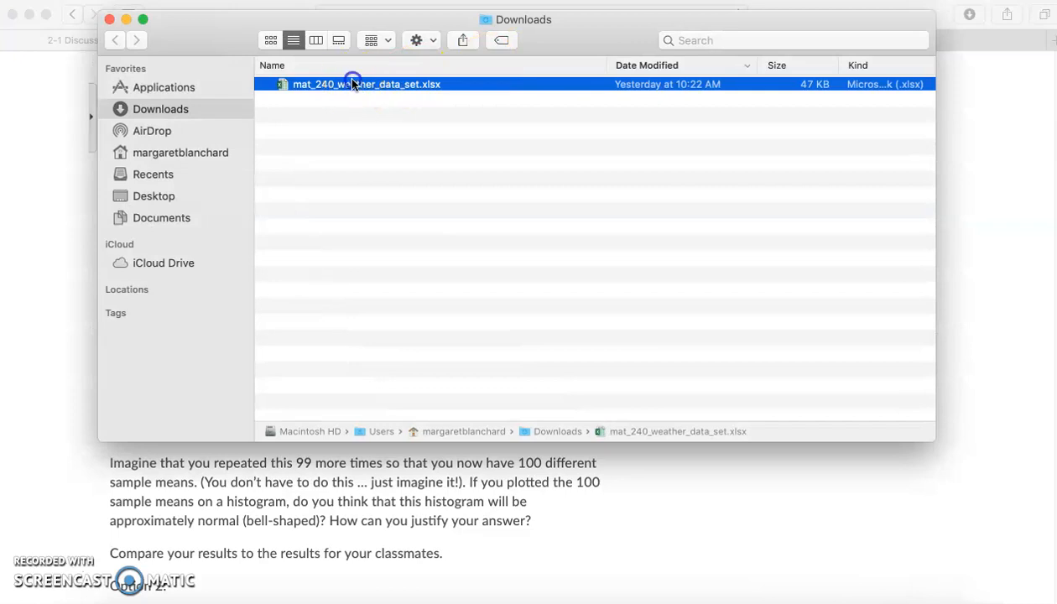
pyautogui.click(125, 19)
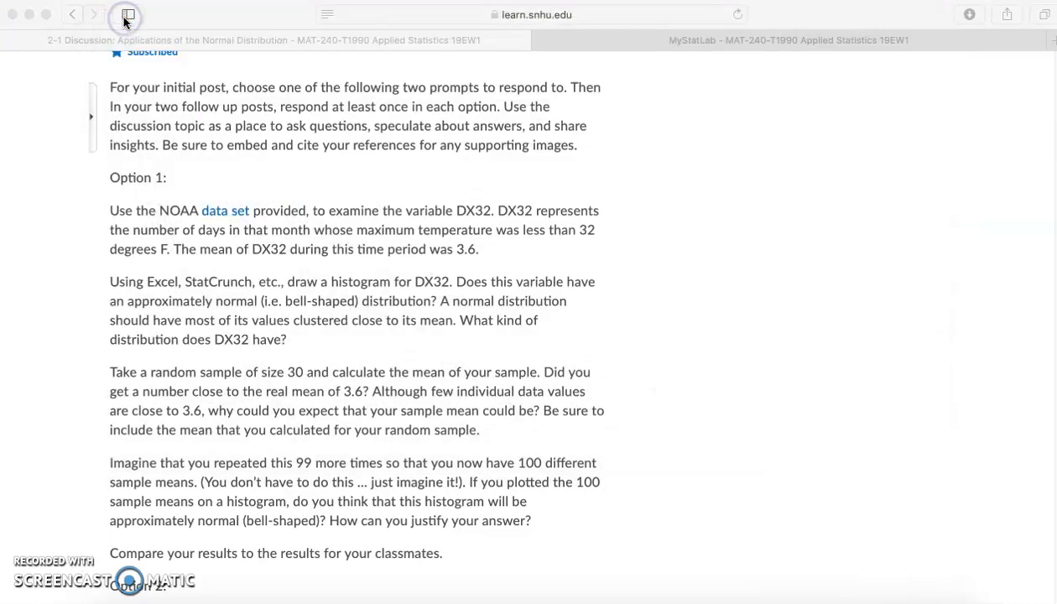
pyautogui.click(735, 599)
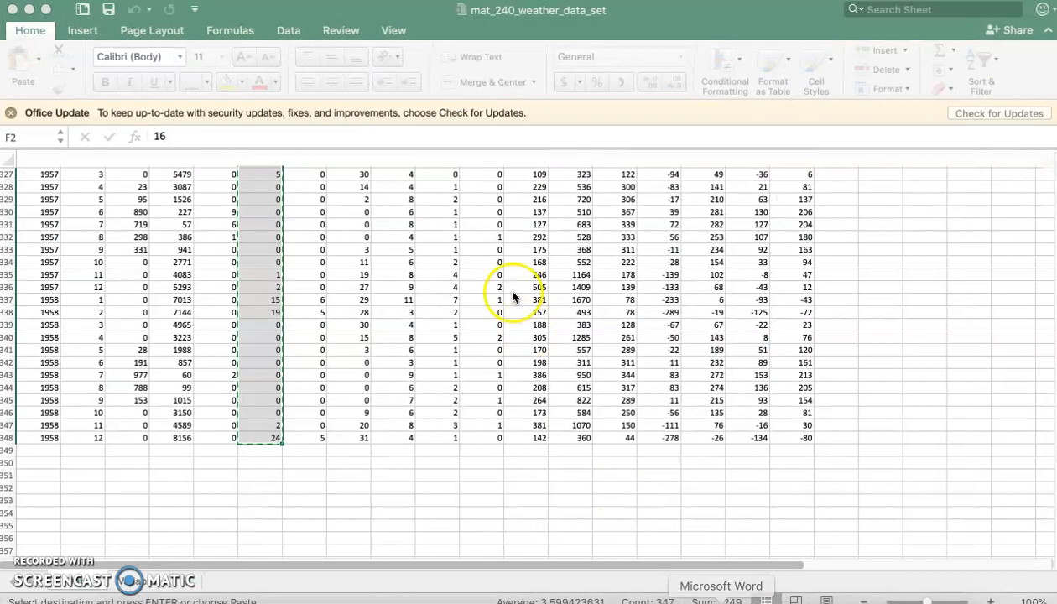
# Copy all the DX32 values, cells F2 through F348, from the weather data sheet.
pyautogui.click(303, 287)
pyautogui.hotkey('ctrl', 'Up')
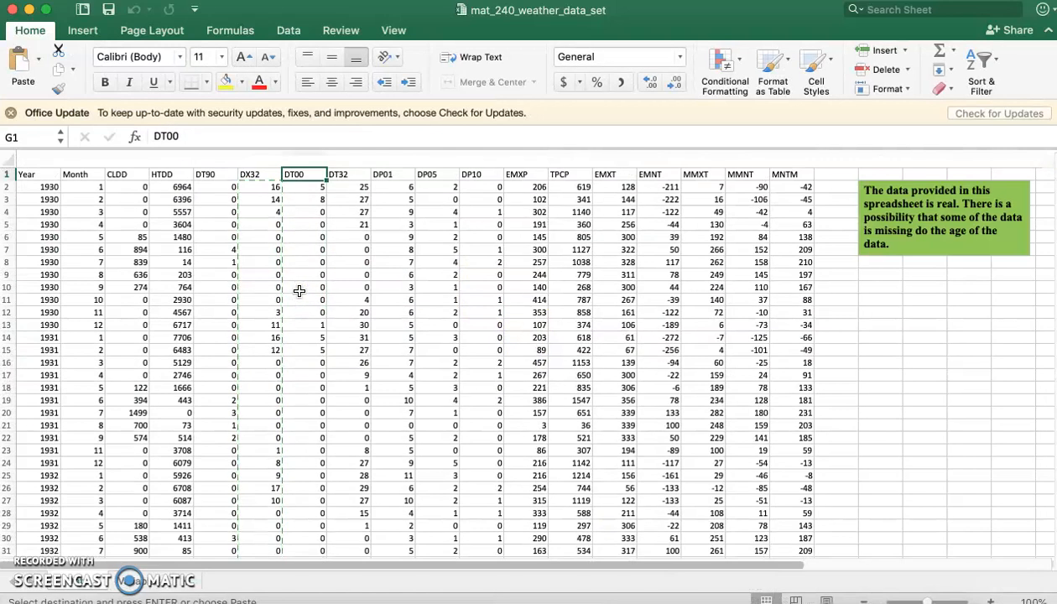
pyautogui.click(267, 187)
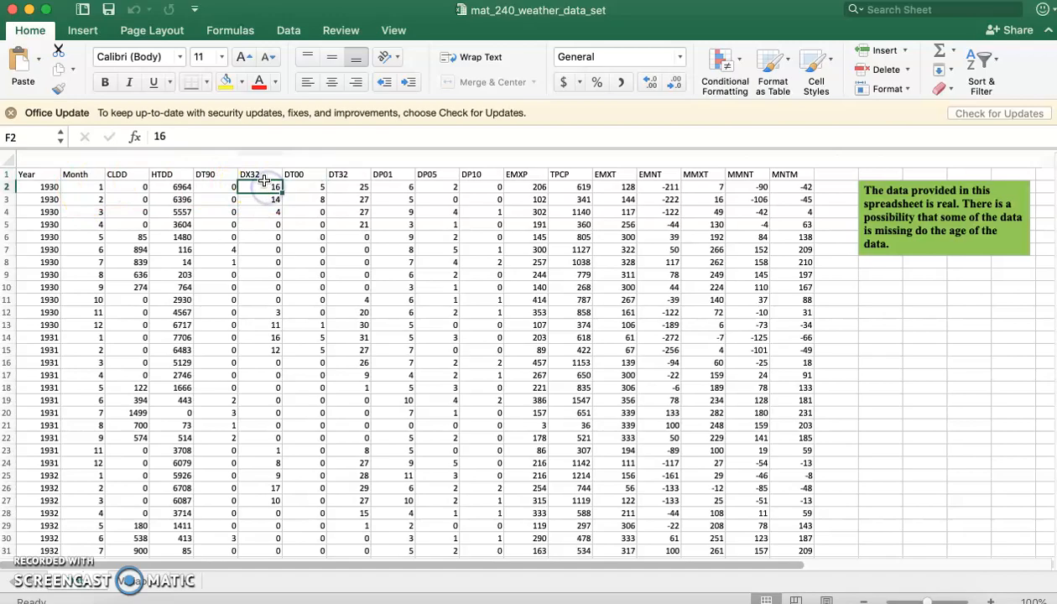
pyautogui.moveTo(1048, 176); pyautogui.dragTo(1048, 541)
pyautogui.keyDown('shift'); pyautogui.click(273, 211); pyautogui.keyUp('shift')
pyautogui.press('super+c')
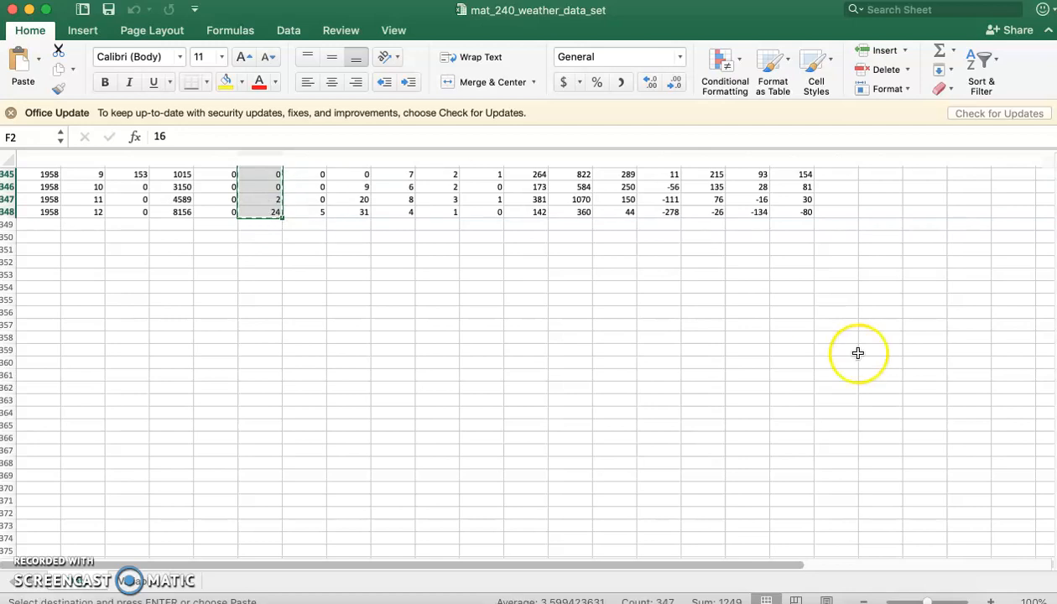
# Switch to the browser and open the MyLab Statistics StatCrunch resource from the course's MyStatLab topics.
pyautogui.click(30, 9)
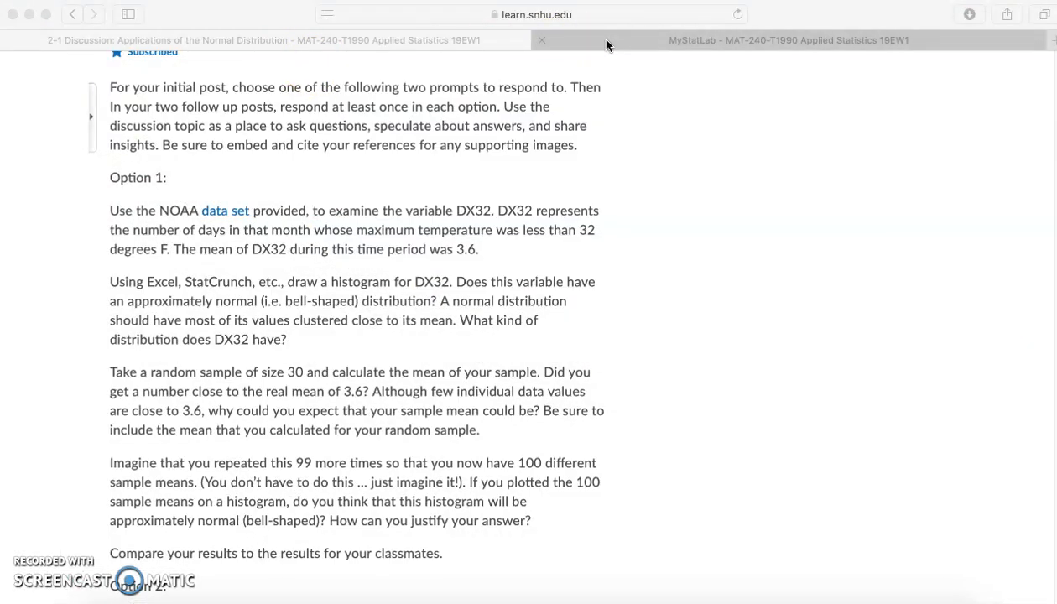
pyautogui.click(608, 41)
pyautogui.click(315, 213)
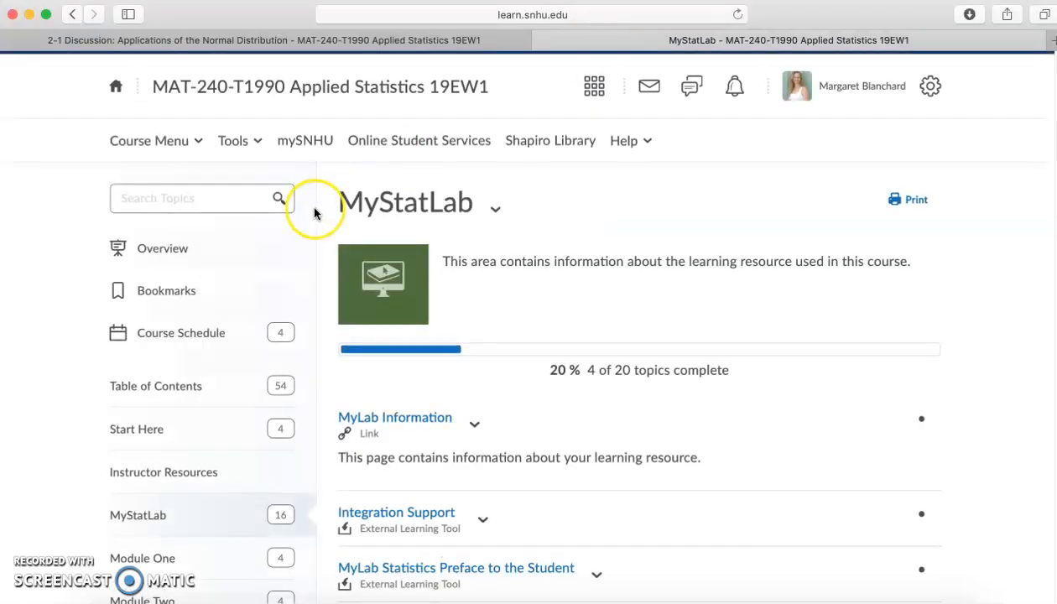
pyautogui.click(135, 514)
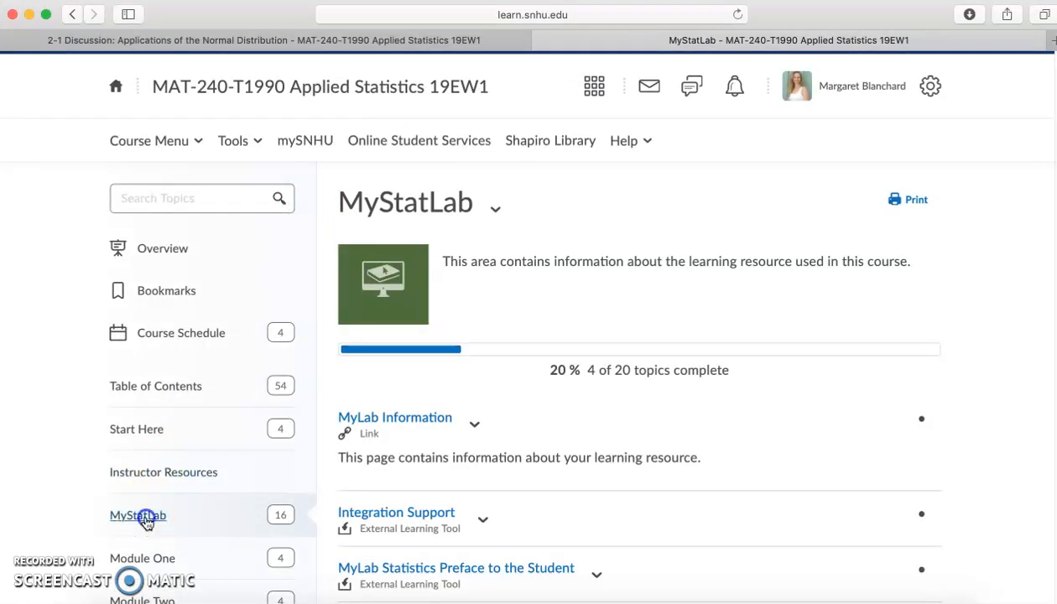
pyautogui.click(1023, 267)
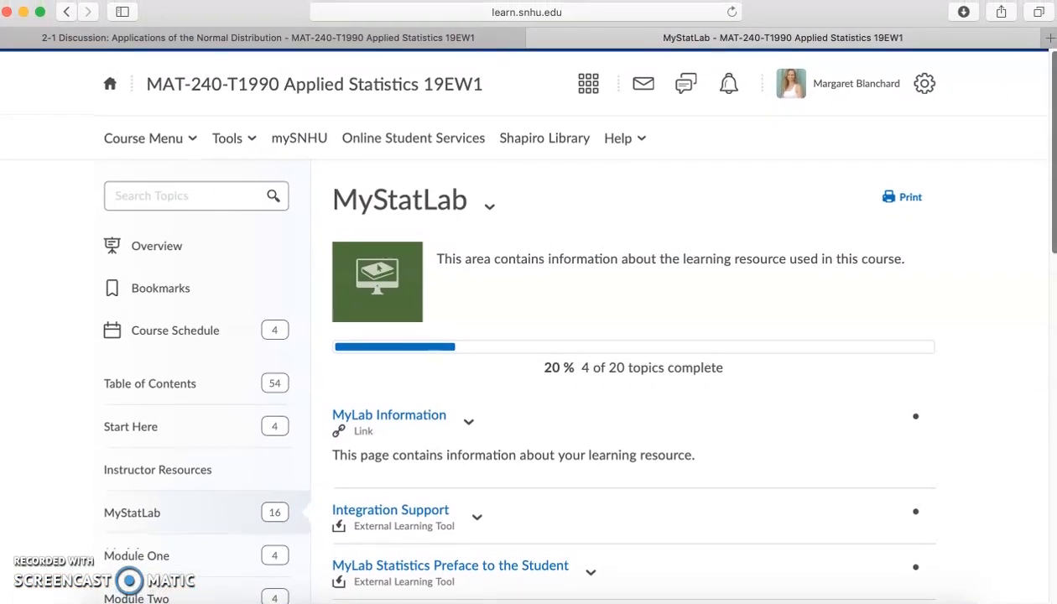
pyautogui.moveTo(1052, 90); pyautogui.dragTo(1050, 440)
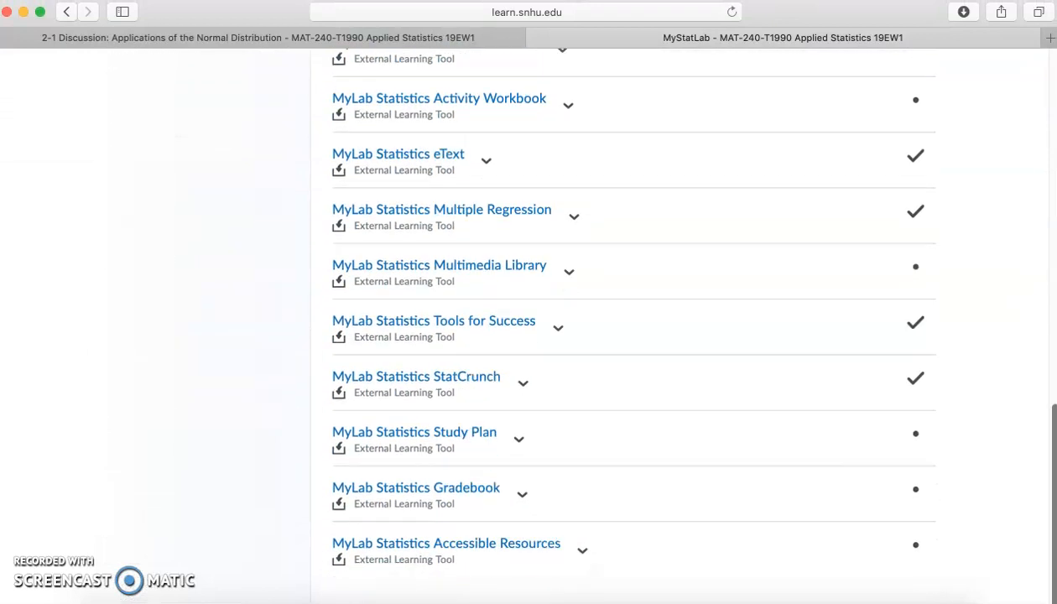
pyautogui.click(443, 378)
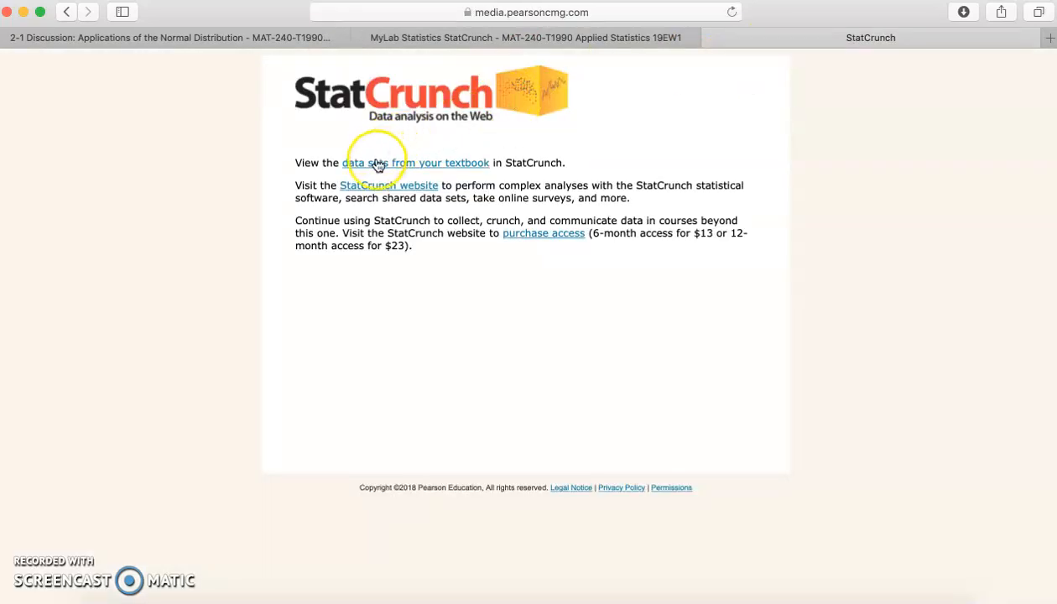
# Open the textbook data sets in StatCrunch and load 2_1_Example1.txt.
pyautogui.click(377, 185)
pyautogui.click(388, 166)
pyautogui.click(536, 39)
pyautogui.click(258, 370)
pyautogui.click(260, 388)
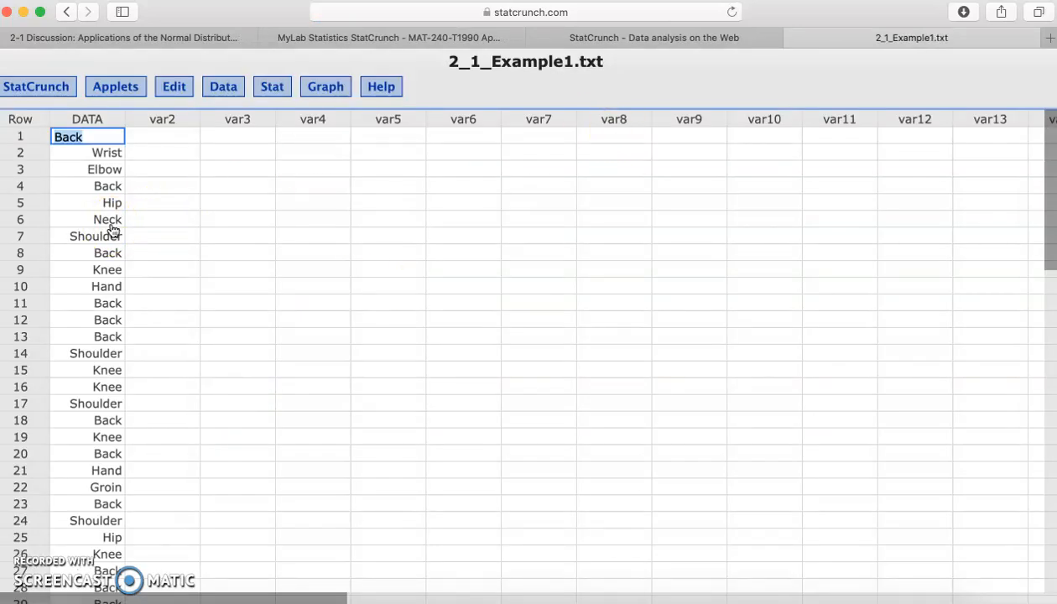
# Clear all the example data from the table and close the StatCrunch website page.
pyautogui.press('super+a')
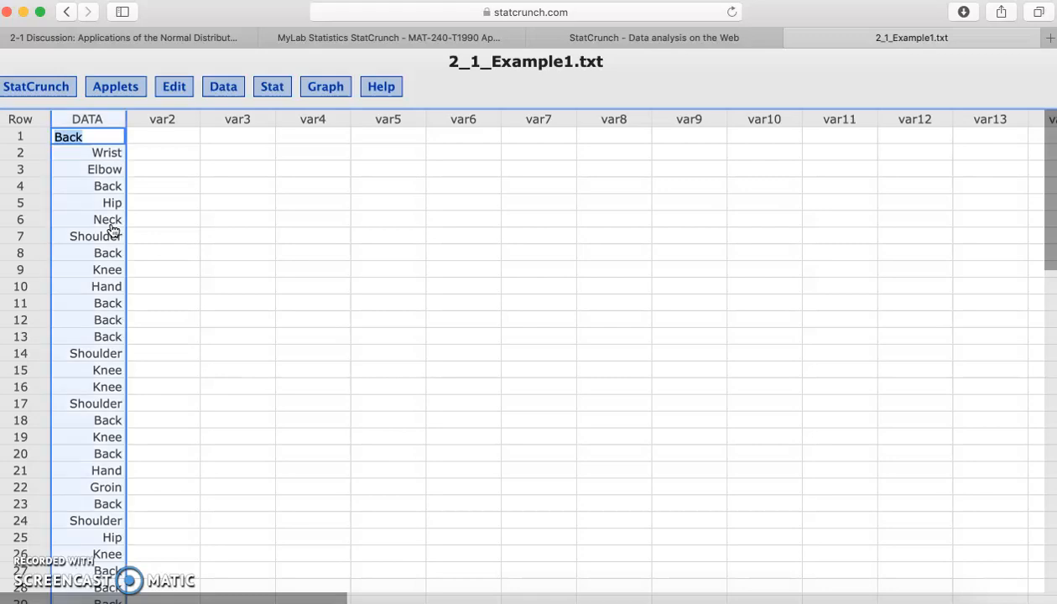
pyautogui.press('BackSpace')
pyautogui.click(220, 204)
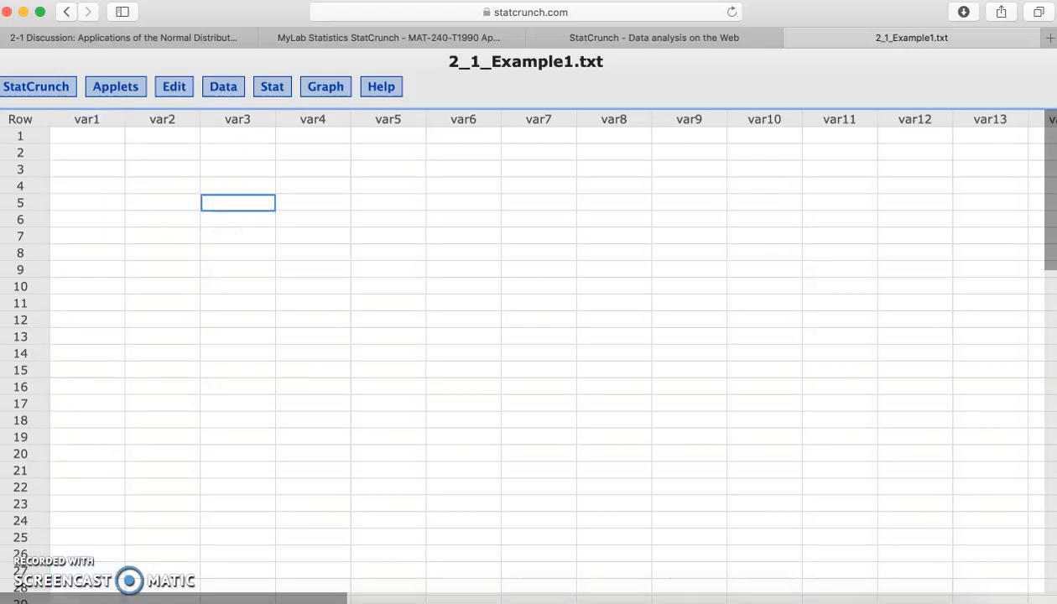
pyautogui.click(536, 37)
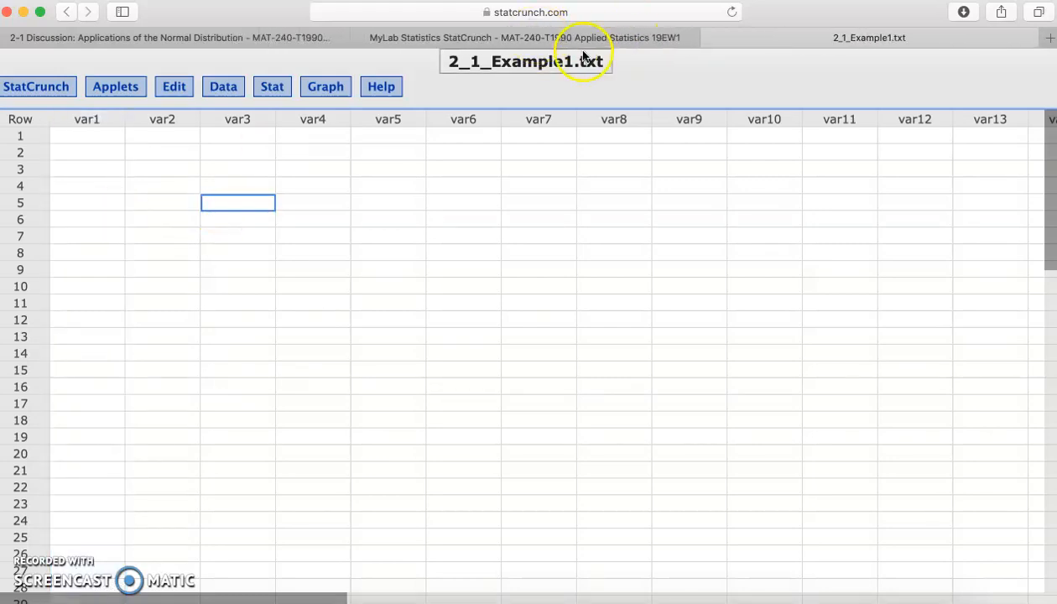
# Paste the copied DX32 values into the var1 column, starting at row 1.
pyautogui.click(89, 135)
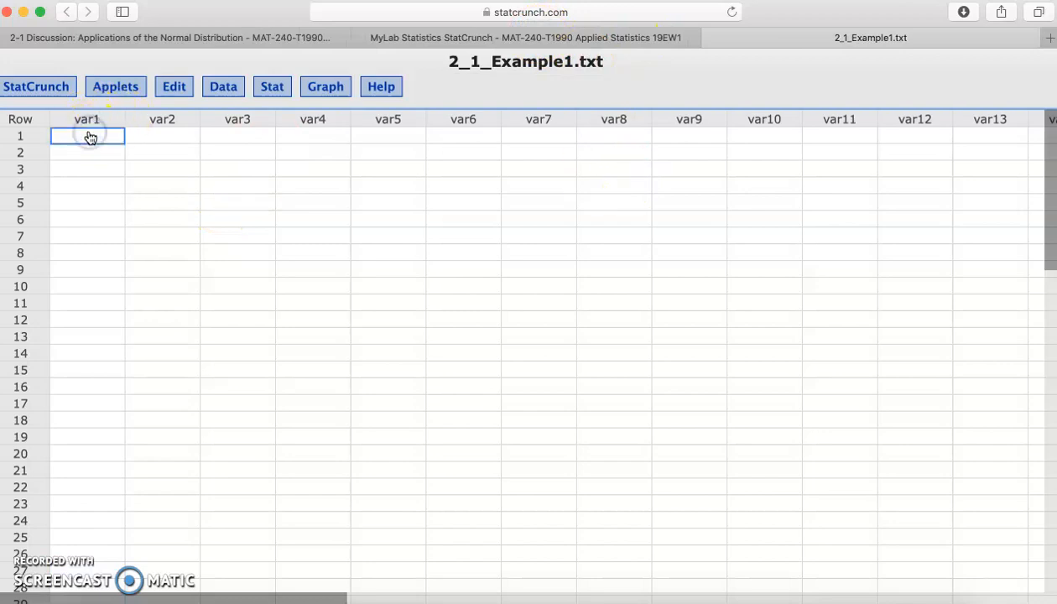
pyautogui.press('super+v')
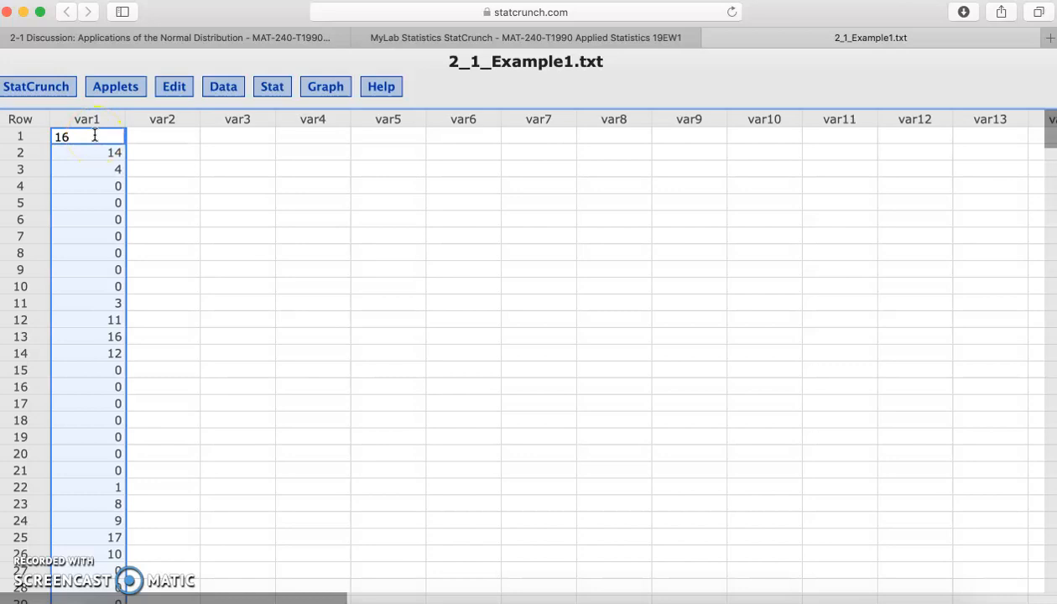
pyautogui.click(156, 321)
pyautogui.moveTo(1049, 132)
pyautogui.mouseDown()
pyautogui.moveTo(1051, 574)
pyautogui.moveTo(1051, 127)
pyautogui.mouseUp()
pyautogui.click(101, 272)
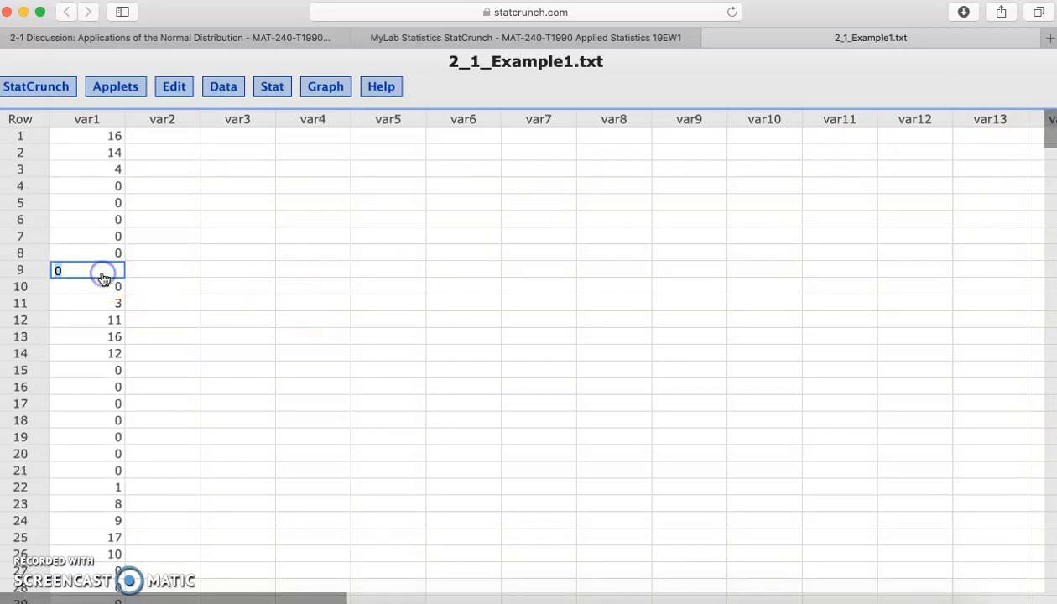
# Create a frequency histogram of var1 with mean and median markers, and place its window beside the data.
pyautogui.click(324, 89)
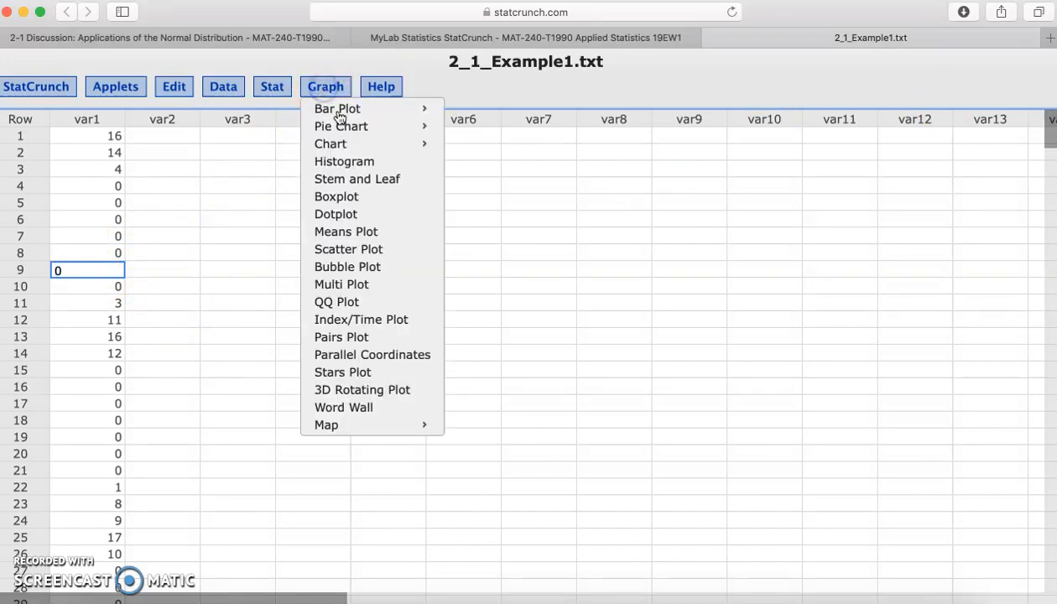
pyautogui.click(362, 163)
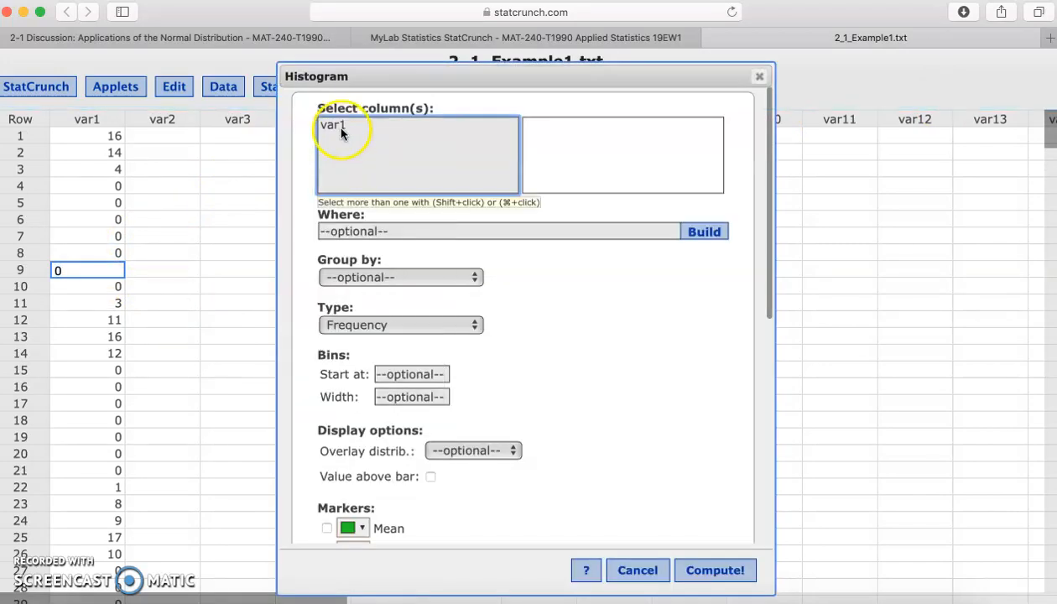
pyautogui.click(341, 131)
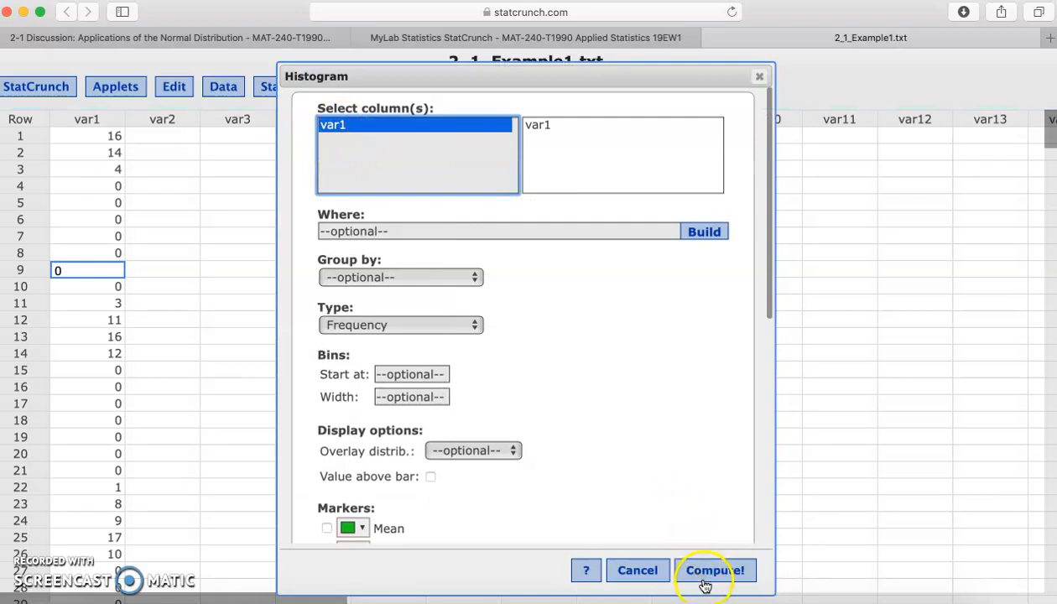
pyautogui.moveTo(767, 230); pyautogui.dragTo(768, 285)
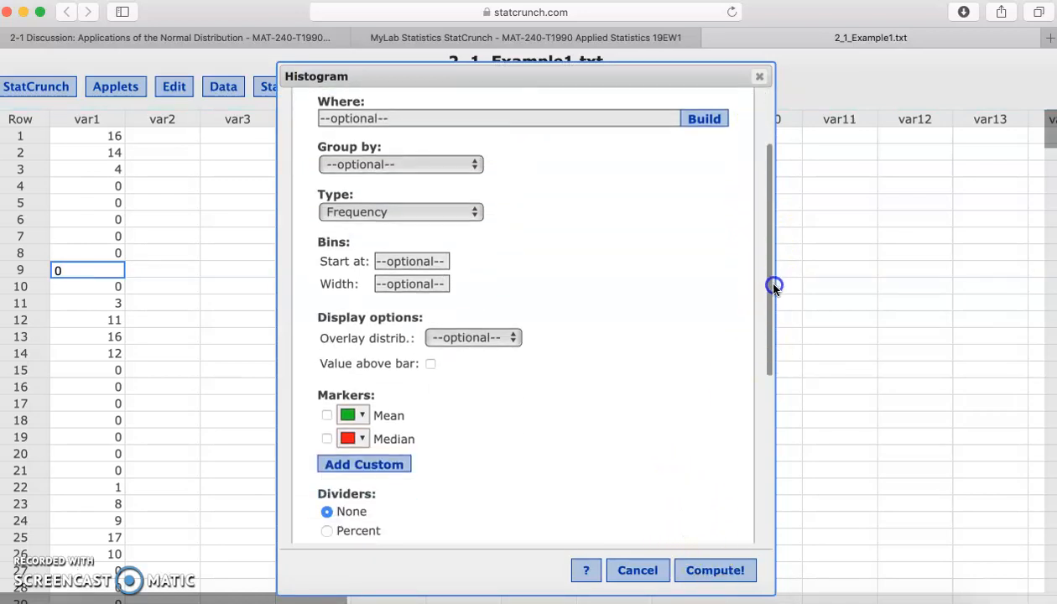
pyautogui.click(327, 418)
pyautogui.click(326, 439)
pyautogui.click(692, 572)
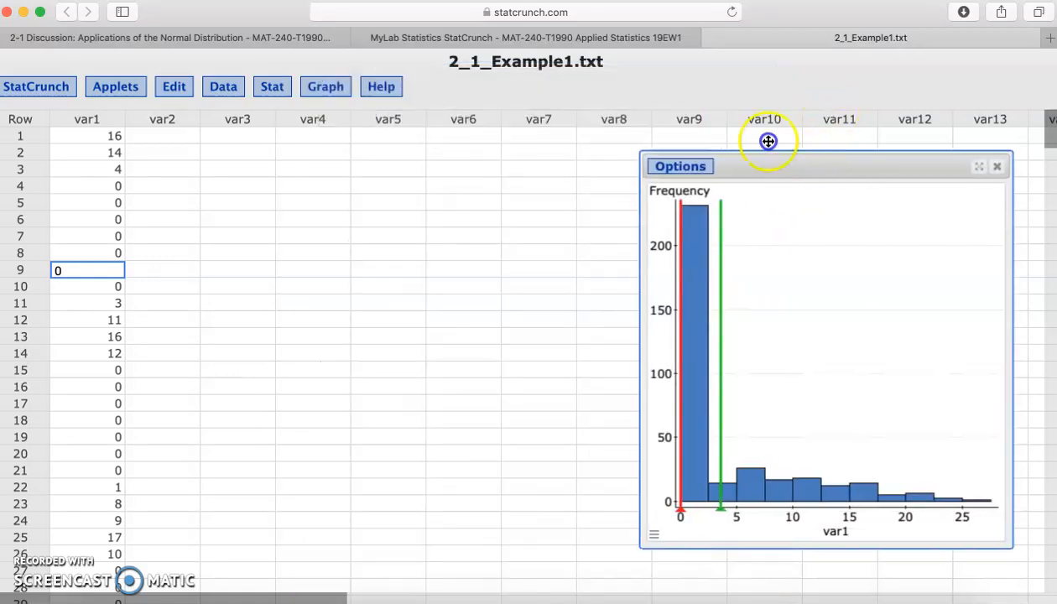
pyautogui.moveTo(794, 161); pyautogui.dragTo(700, 125)
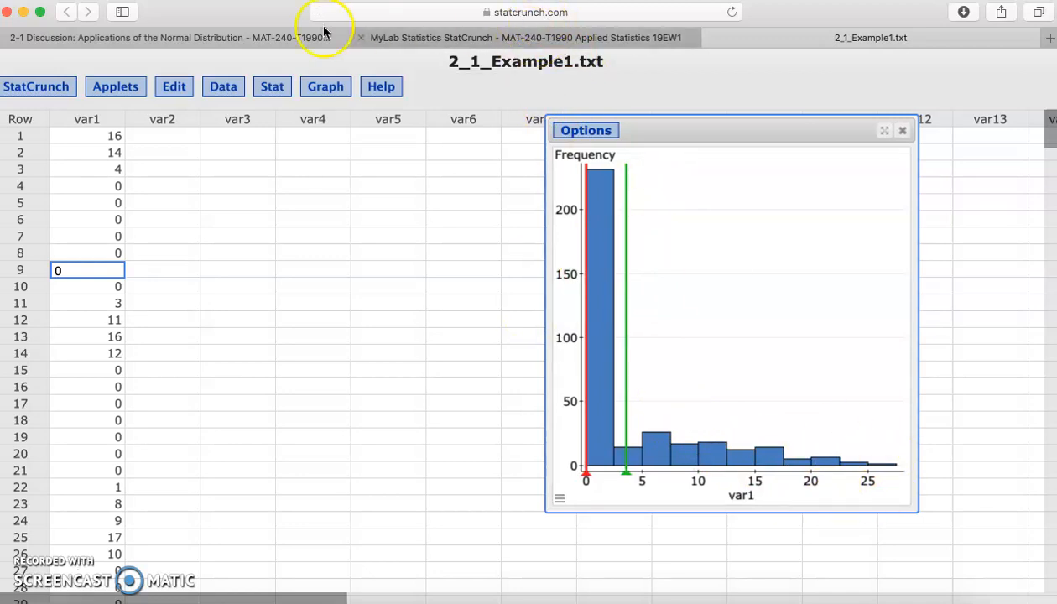
# Check the discussion prompt's sampling instructions, and draw one random sample of size 30 from var1, split across columns.
pyautogui.click(214, 37)
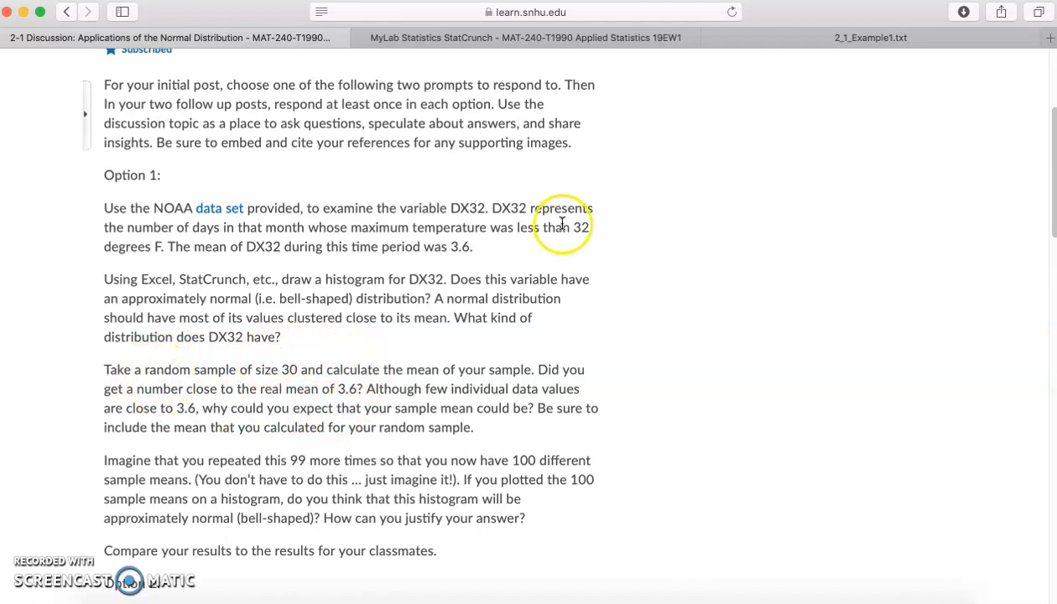
pyautogui.click(520, 38)
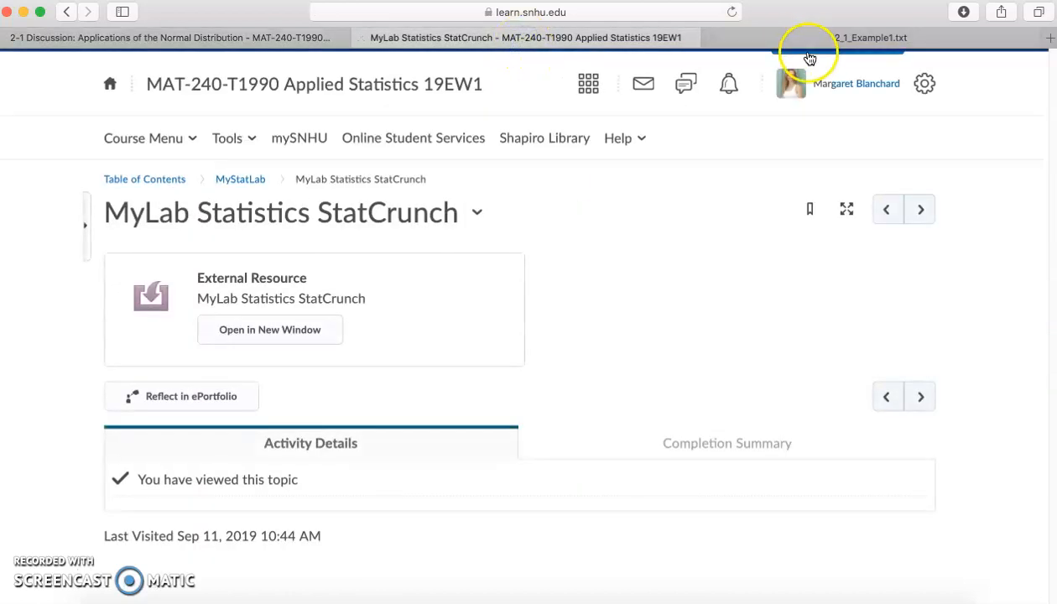
pyautogui.click(805, 38)
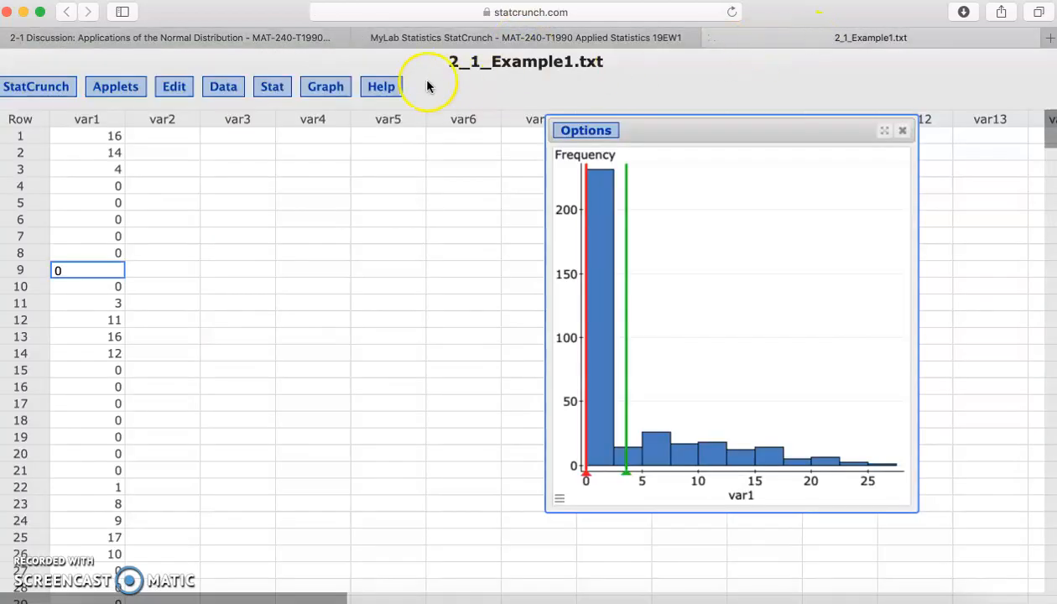
pyautogui.click(223, 88)
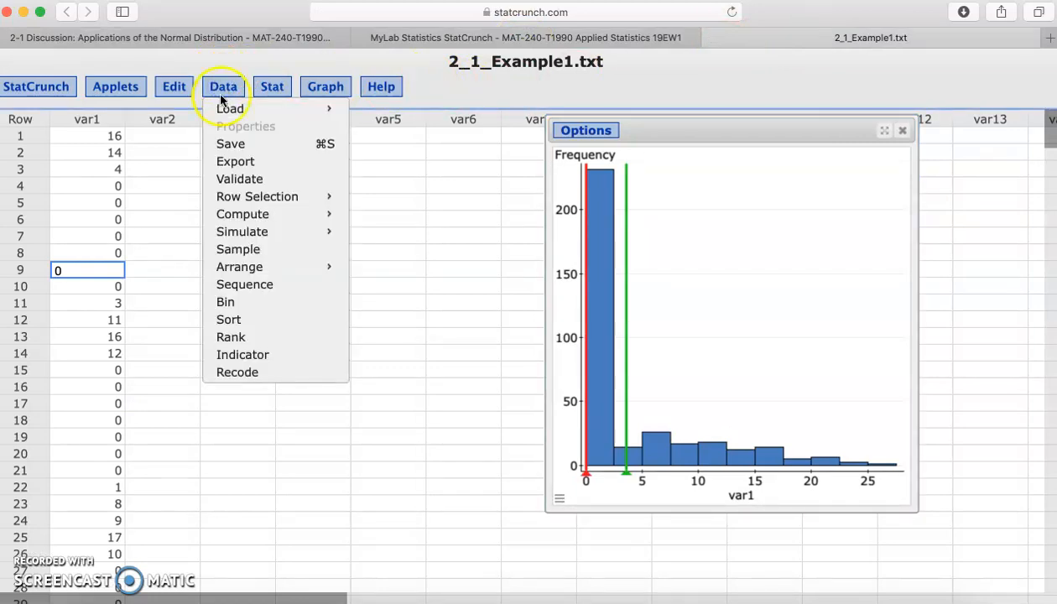
pyautogui.click(265, 254)
pyautogui.click(340, 125)
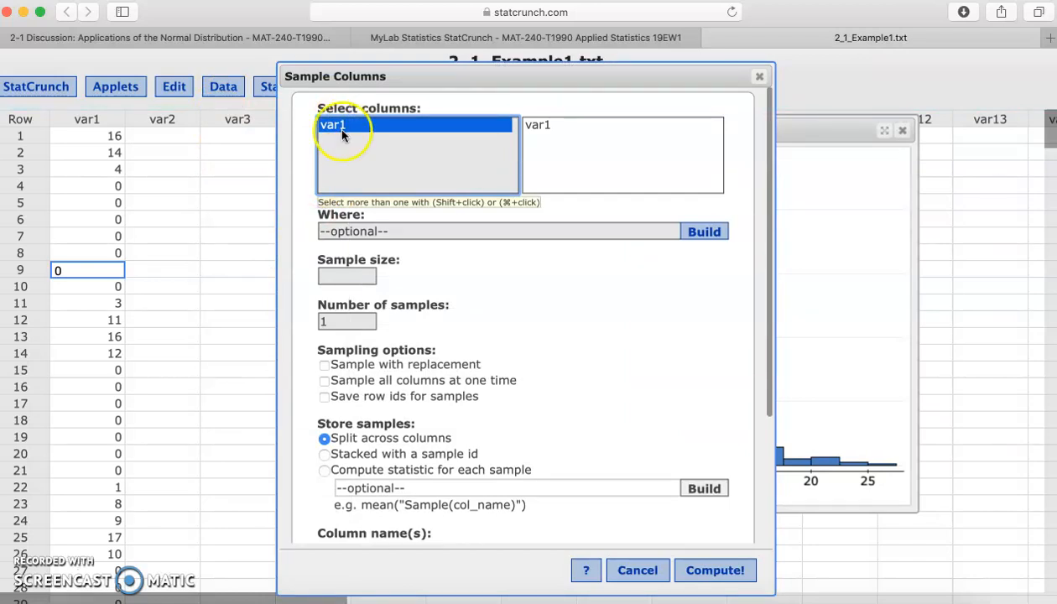
pyautogui.click(340, 276)
pyautogui.write('3')
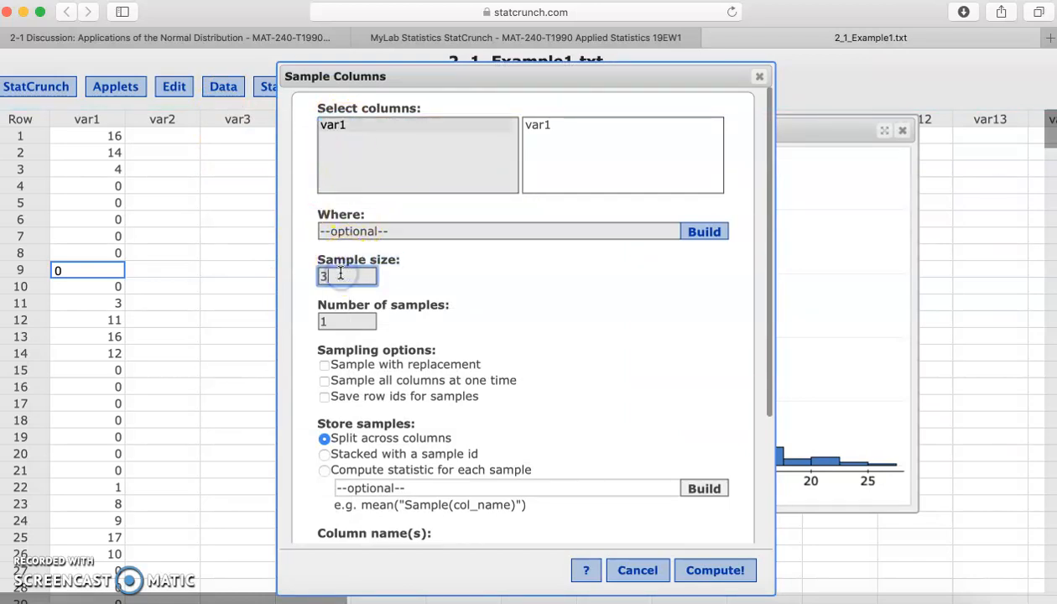
pyautogui.write('0')
pyautogui.click(693, 571)
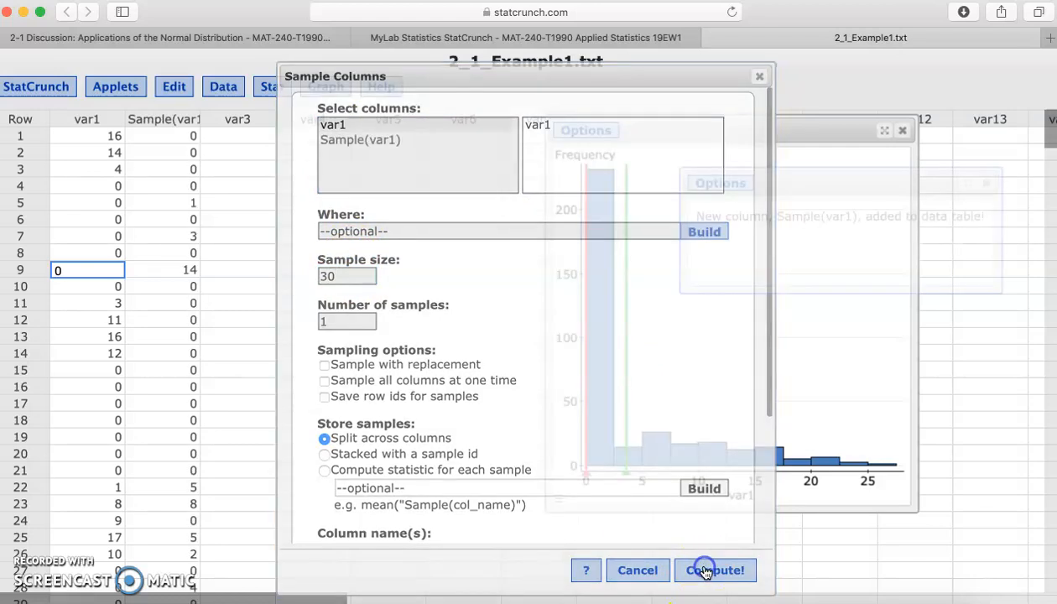
# Review the values in the Sample(var1) column and return to the discussion prompt.
pyautogui.click(151, 135)
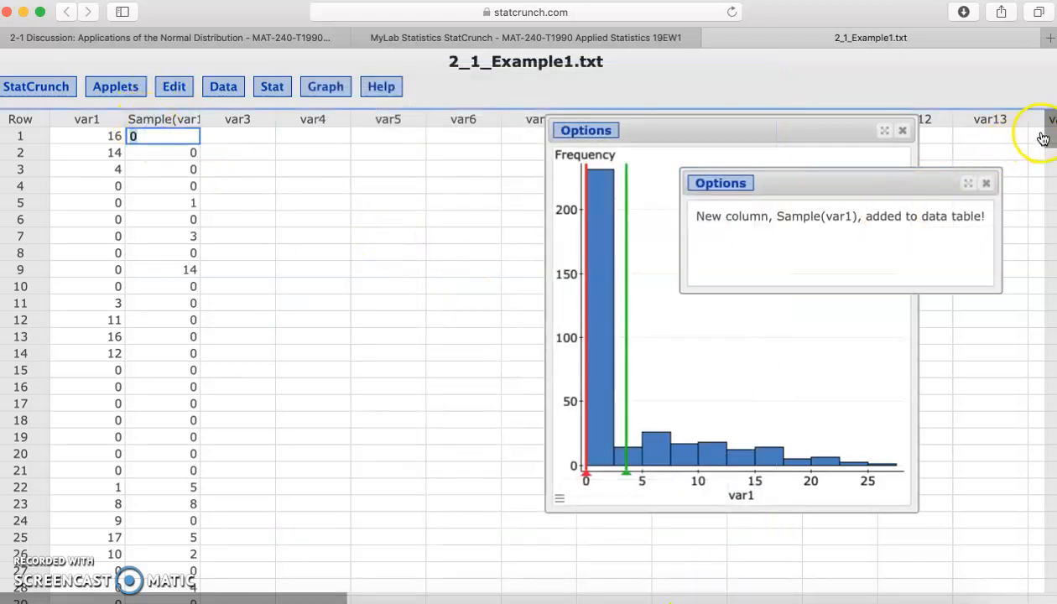
pyautogui.moveTo(1047, 136)
pyautogui.mouseDown()
pyautogui.moveTo(1045, 177)
pyautogui.moveTo(1048, 126)
pyautogui.mouseUp()
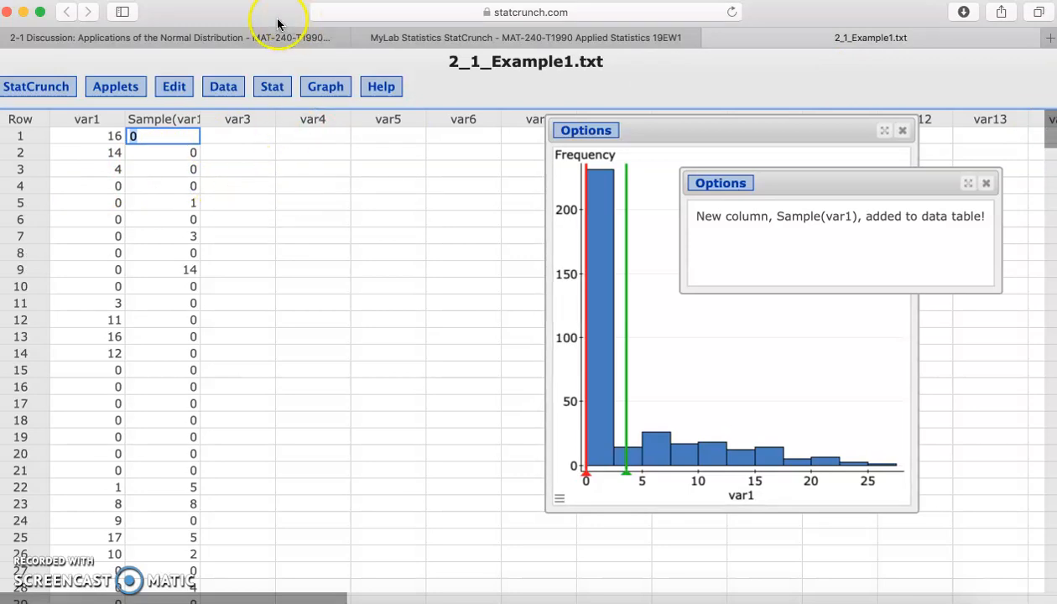
pyautogui.click(245, 38)
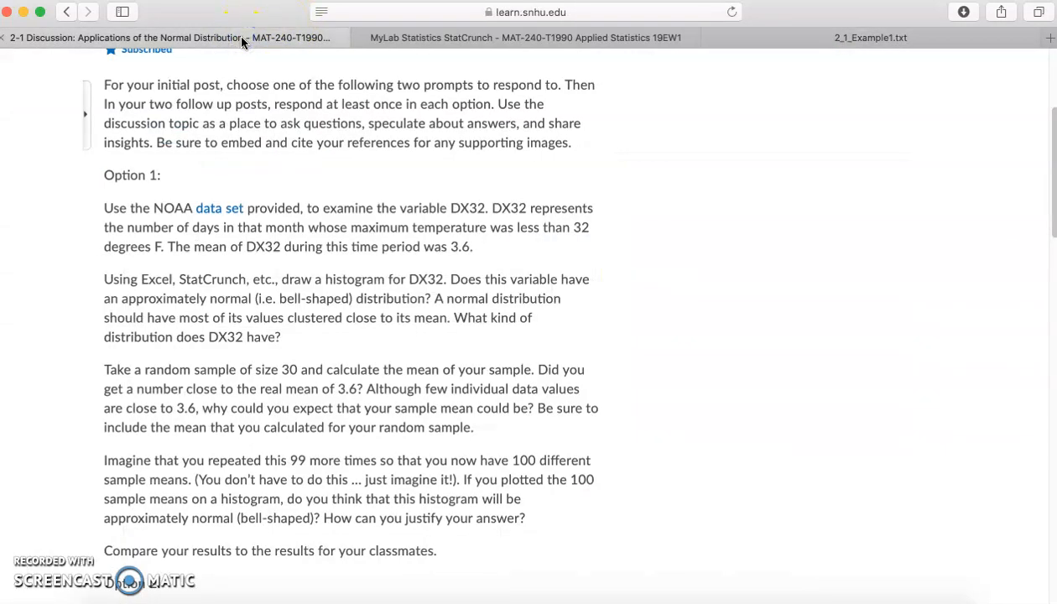
# Compute summary statistics for the Sample(var1) column with only the mean, and move the result window over the histogram.
pyautogui.click(793, 37)
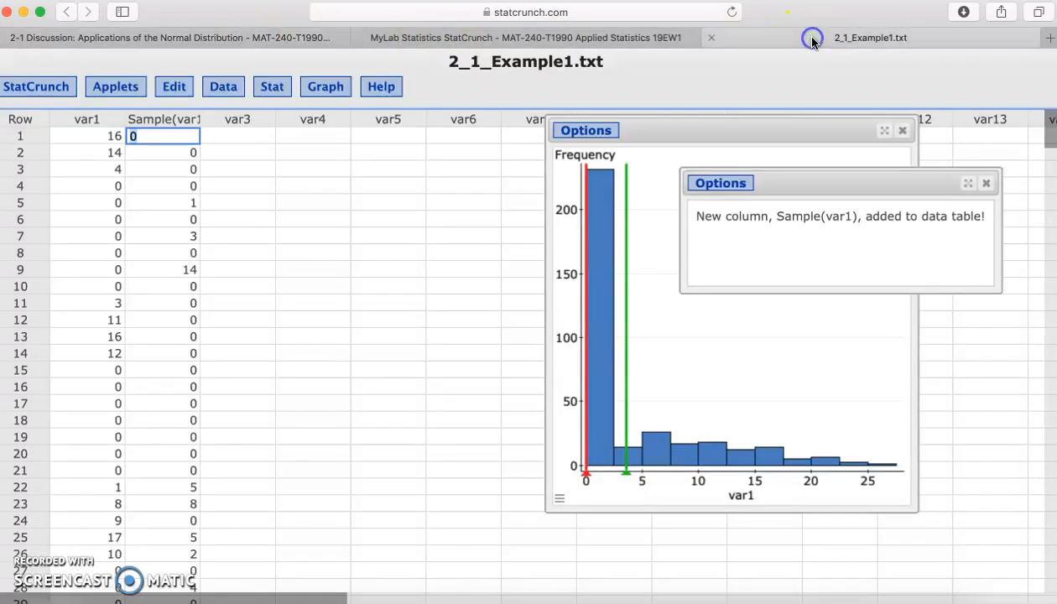
pyautogui.click(269, 89)
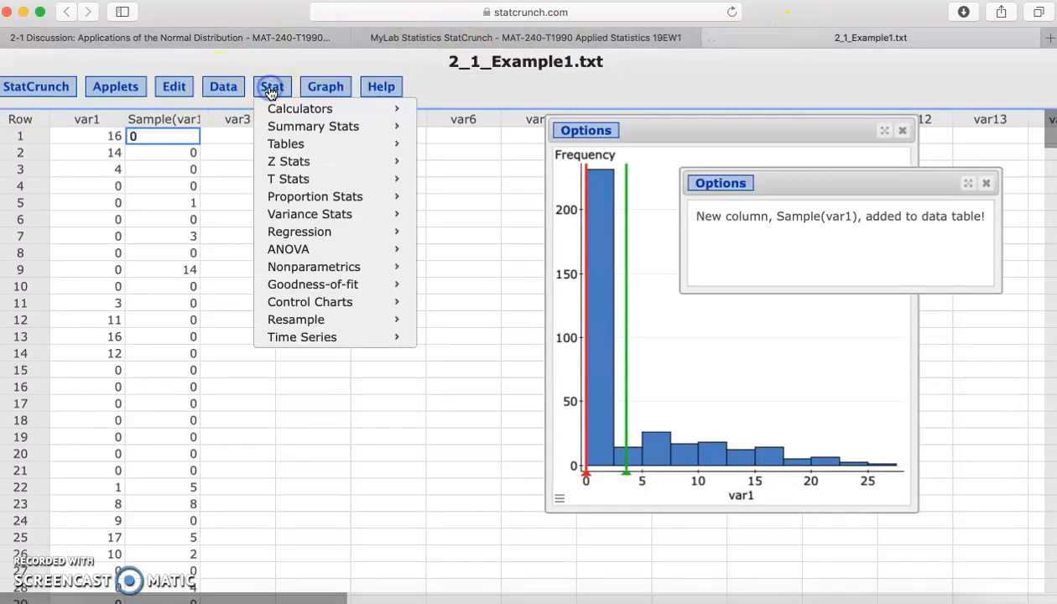
pyautogui.moveTo(277, 128)
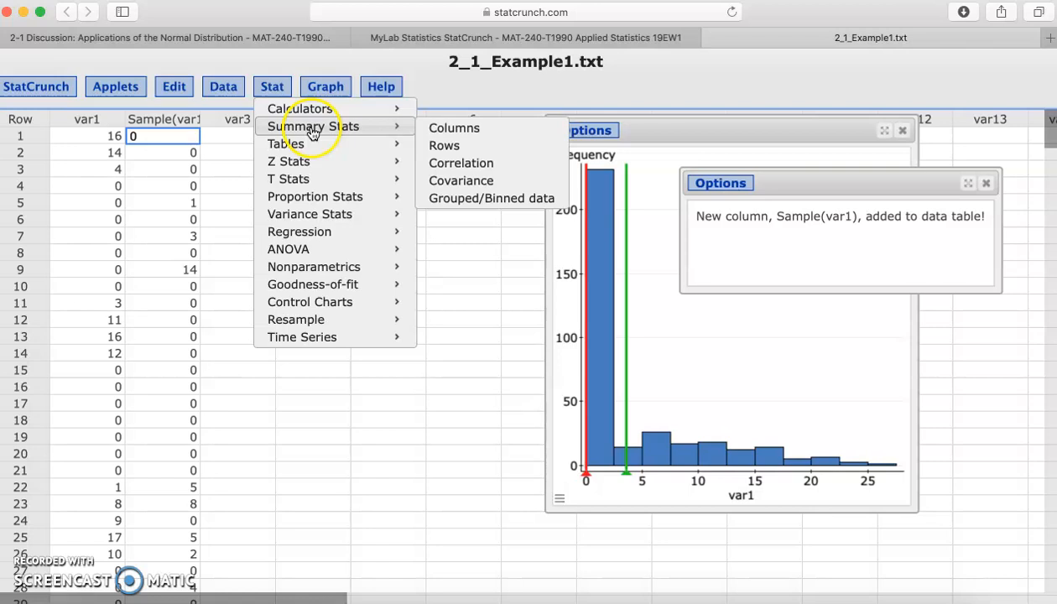
pyautogui.click(471, 128)
pyautogui.click(369, 130)
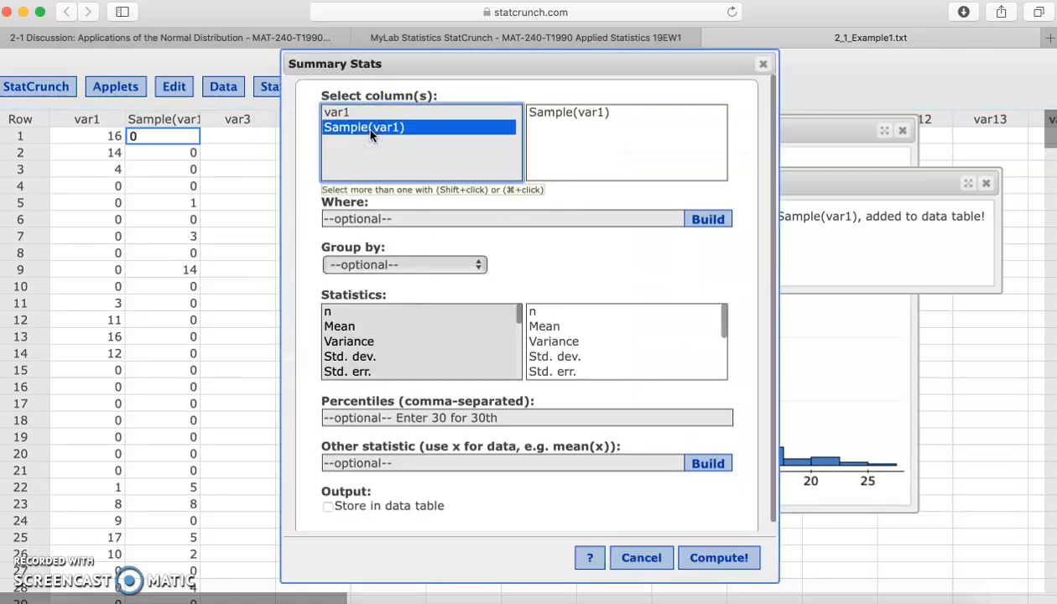
pyautogui.click(335, 325)
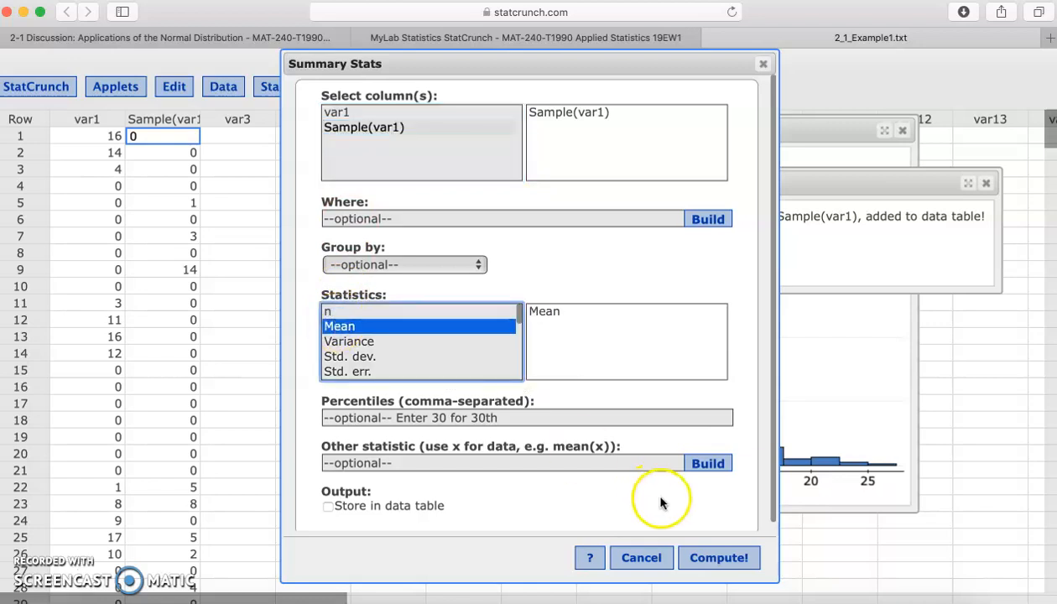
pyautogui.click(709, 558)
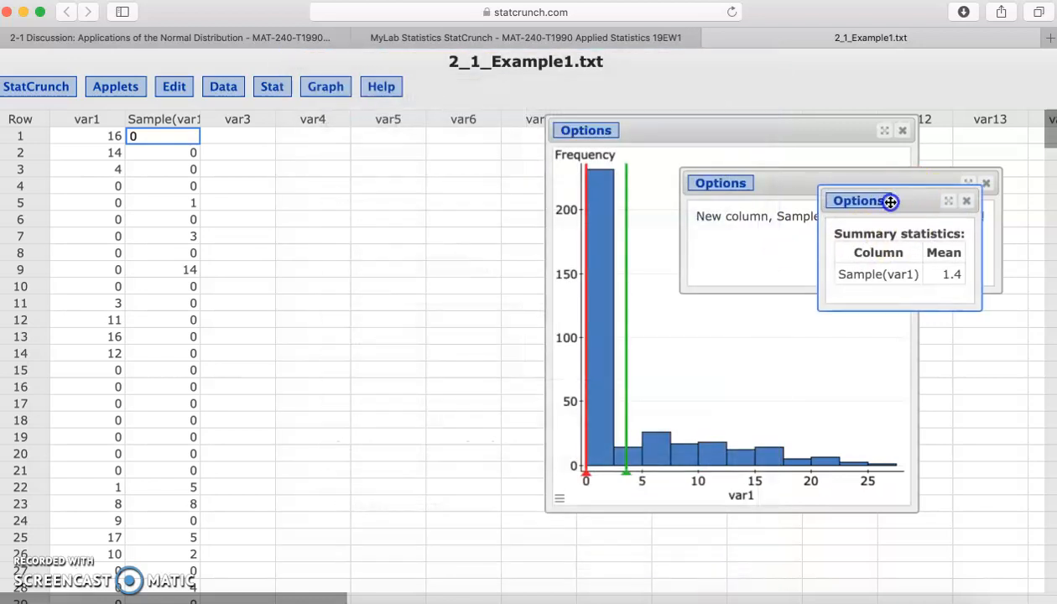
pyautogui.moveTo(904, 195); pyautogui.dragTo(818, 268)
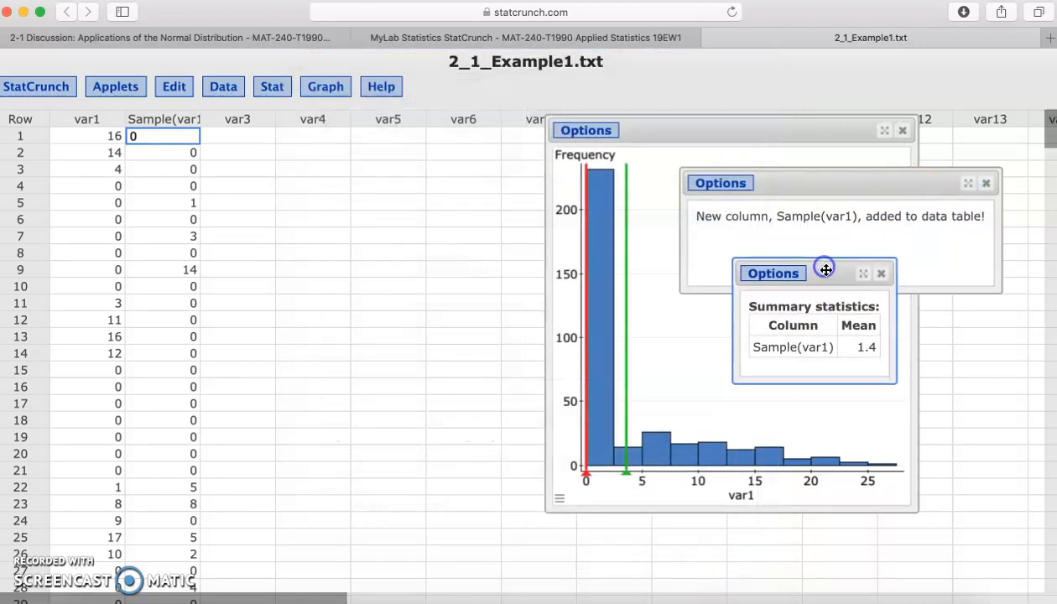
# Return to the 2-1 discussion prompt to compare the sample mean with its questions.
pyautogui.click(442, 39)
pyautogui.click(281, 40)
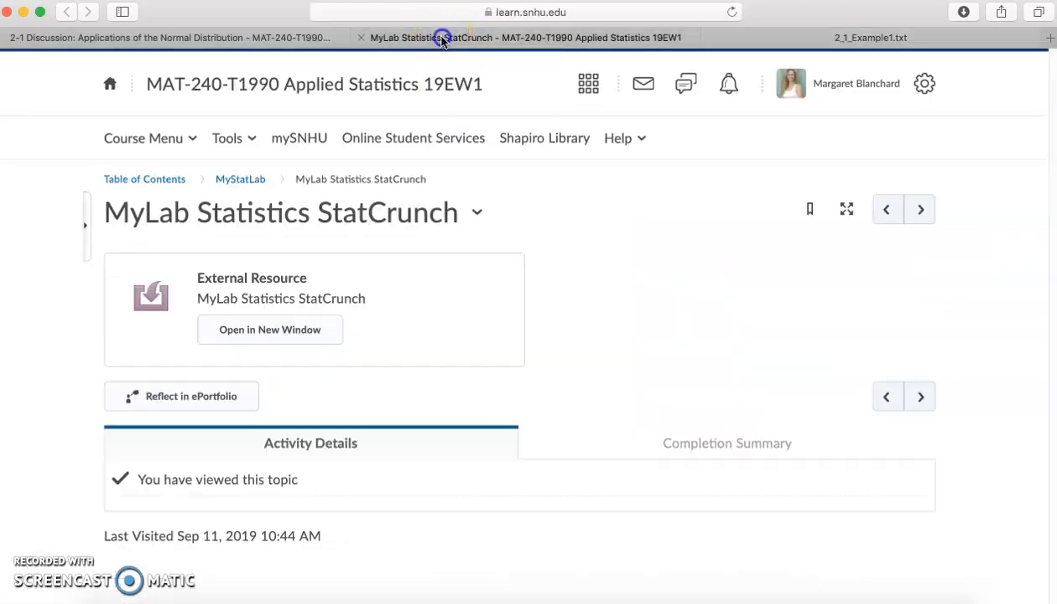